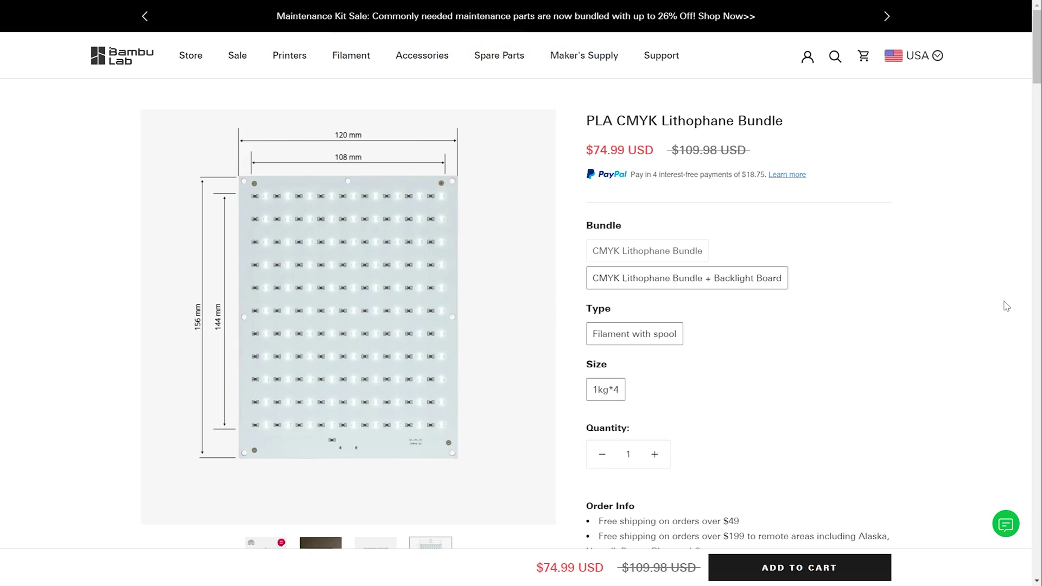
# Browse the CMYK bundle's four product photos, then go to the Amazon eSUN CMYK PLA+ listing.
pyautogui.scroll(-1, 923, 298)
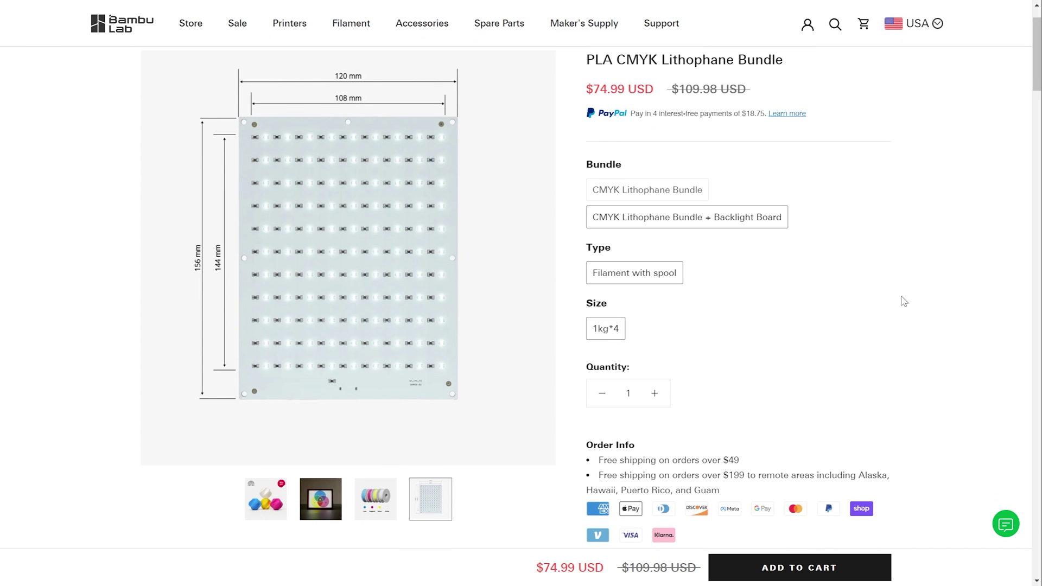
pyautogui.click(263, 507)
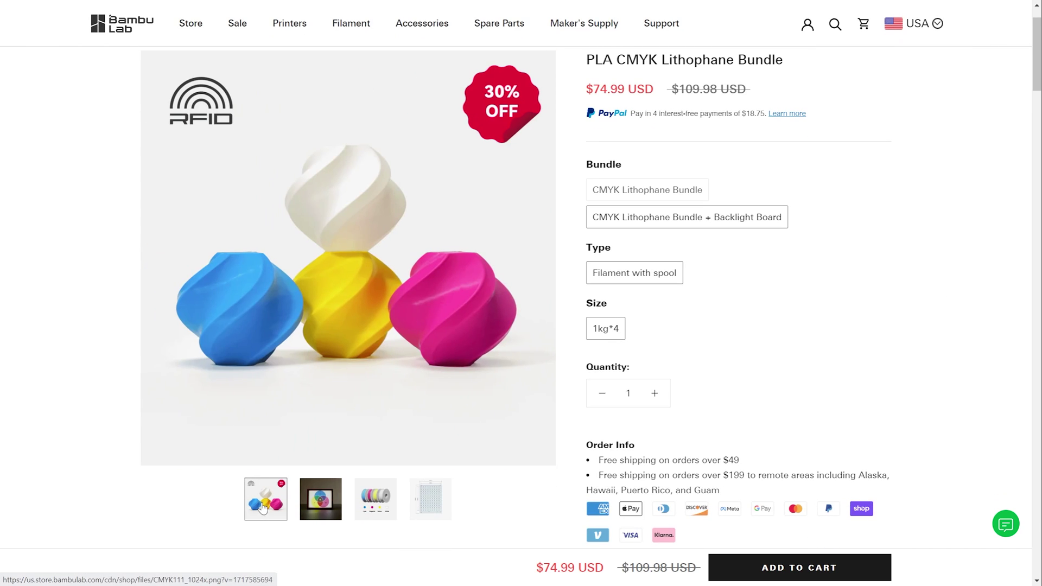
pyautogui.click(324, 505)
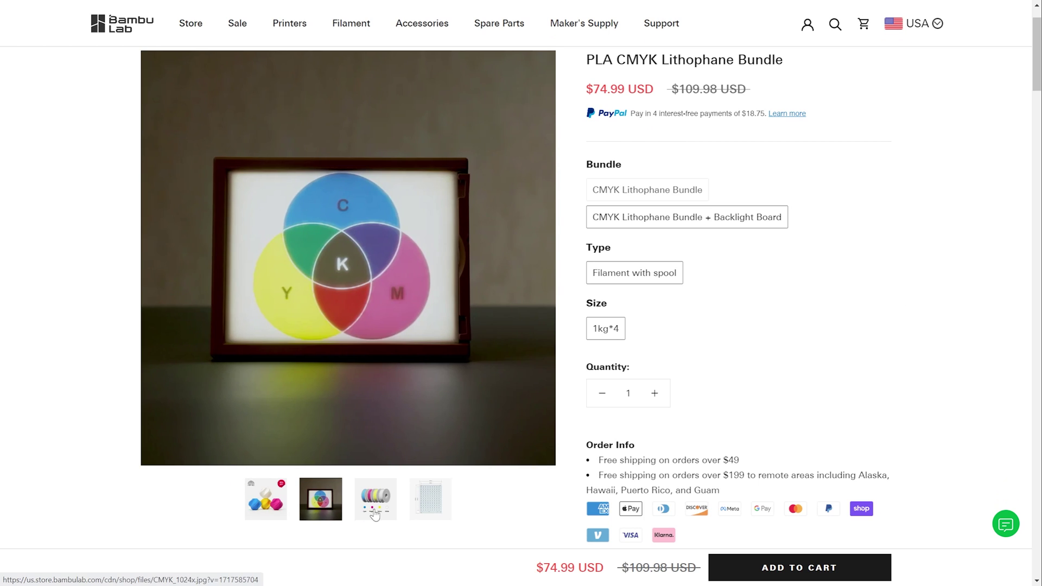
pyautogui.click(375, 512)
pyautogui.click(426, 510)
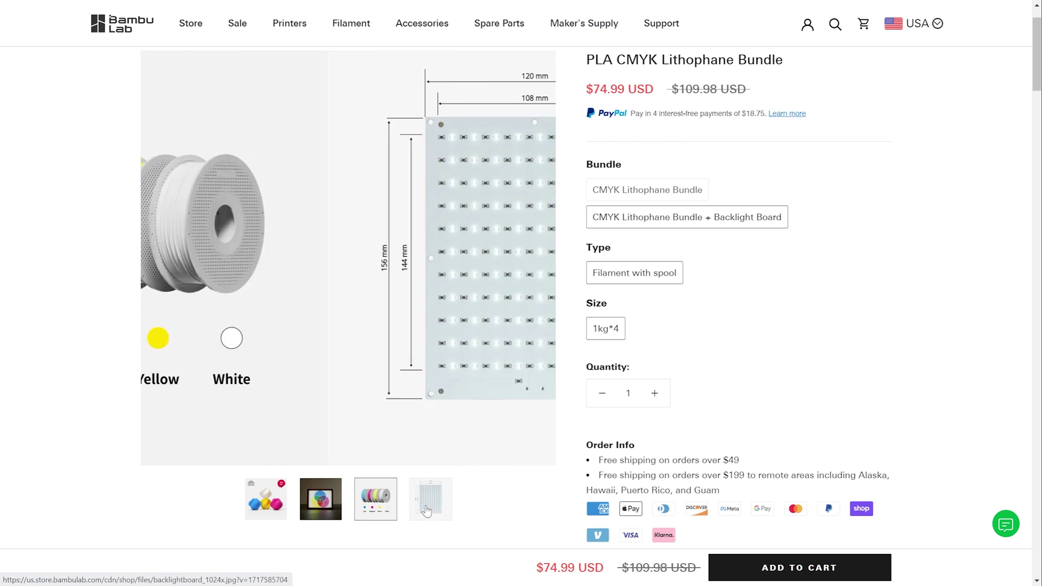
pyautogui.scroll(1, 516, 525)
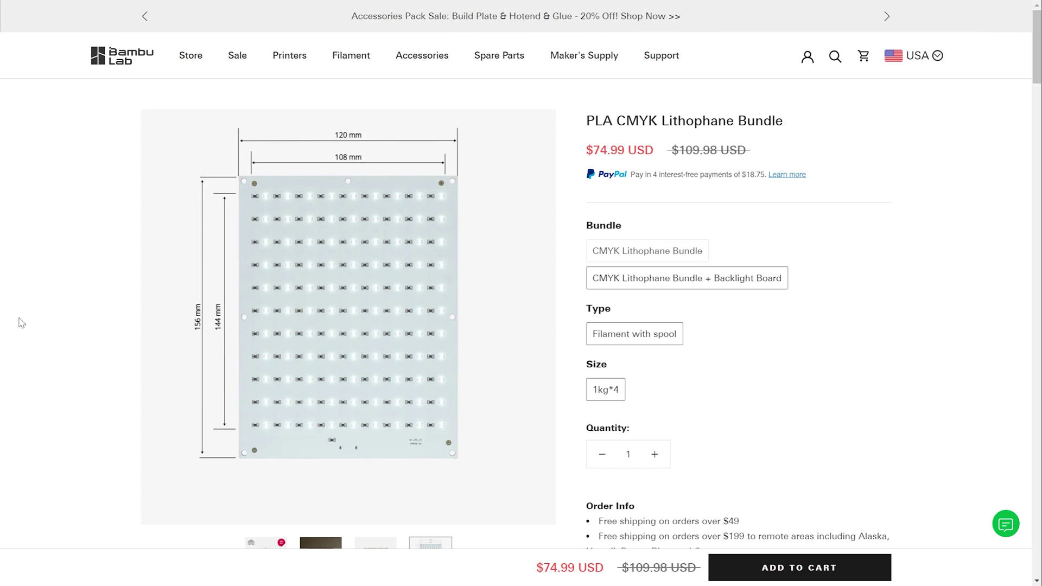
pyautogui.hotkey('ctrl', 'Tab')
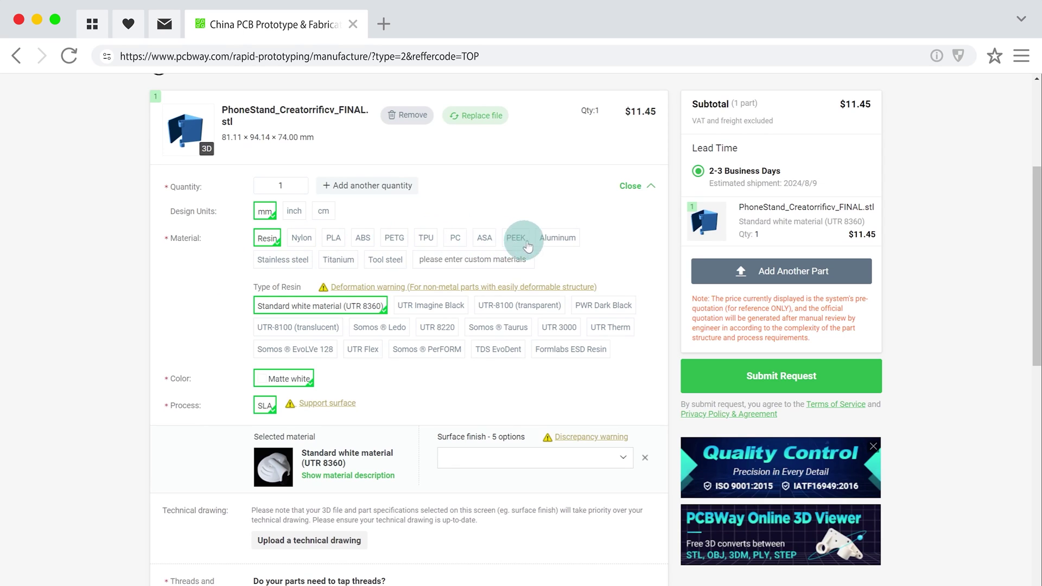
# Switch the PCBWay part material to Aluminum and read the contest's About and Timeline sections.
pyautogui.click(553, 237)
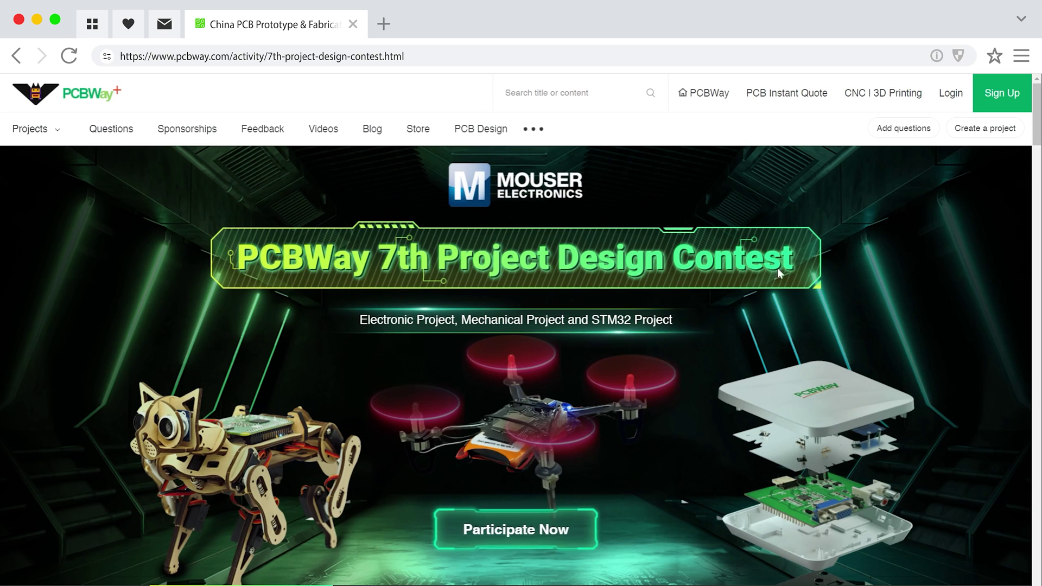
pyautogui.scroll(-10, 325, 280)
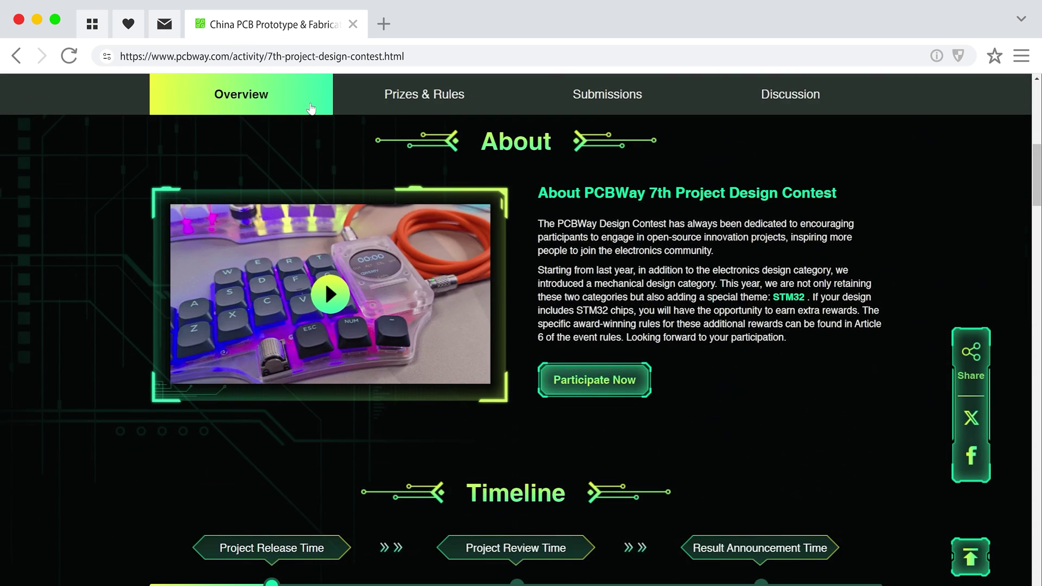
pyautogui.scroll(-2, 311, 108)
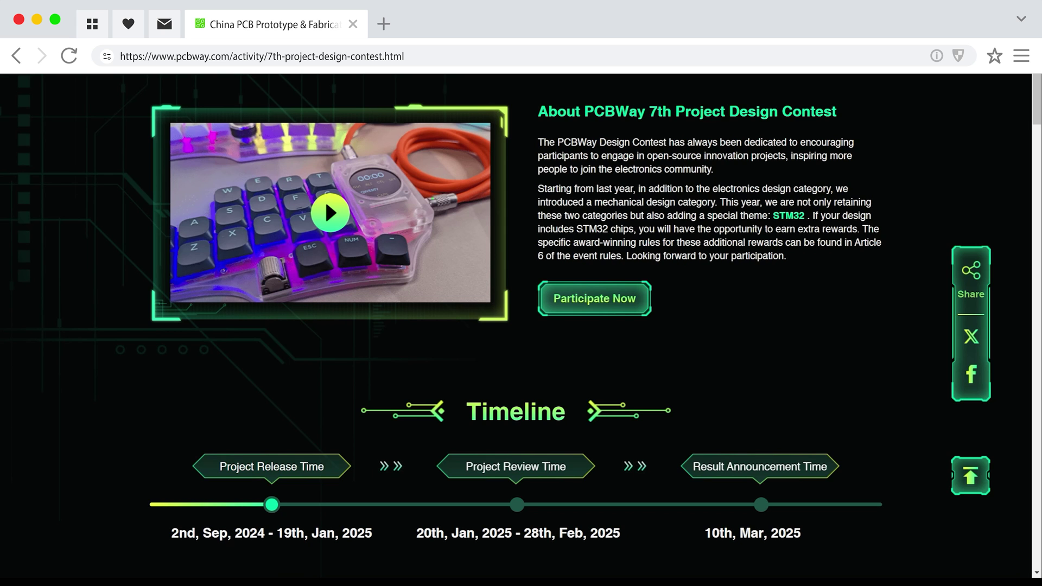
pyautogui.scroll(-15, 324, 199)
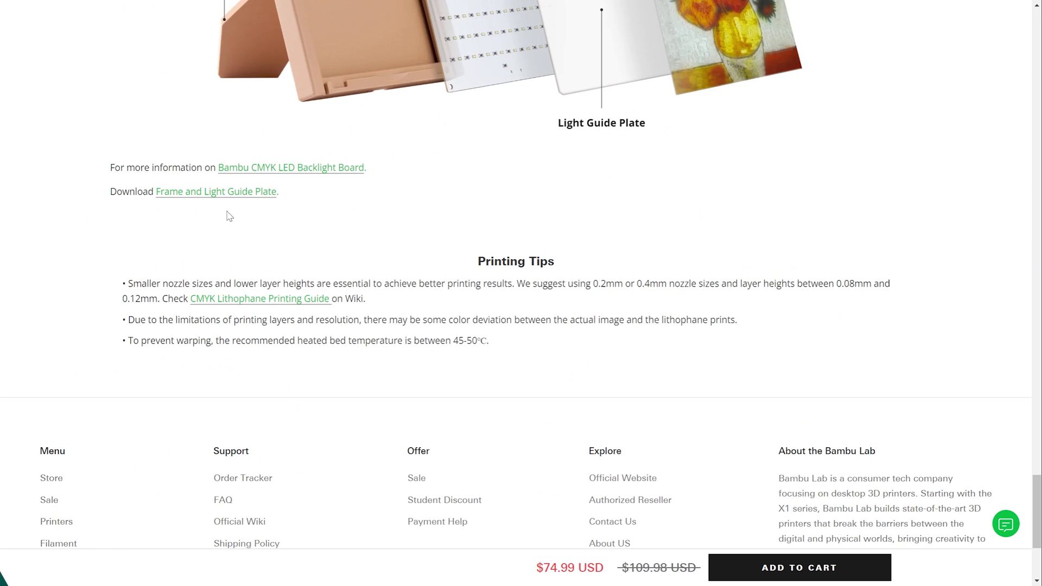
# Go to the wiki's Frame and Light Guide Plate section with its per-printer 3MF downloads.
pyautogui.click(234, 192)
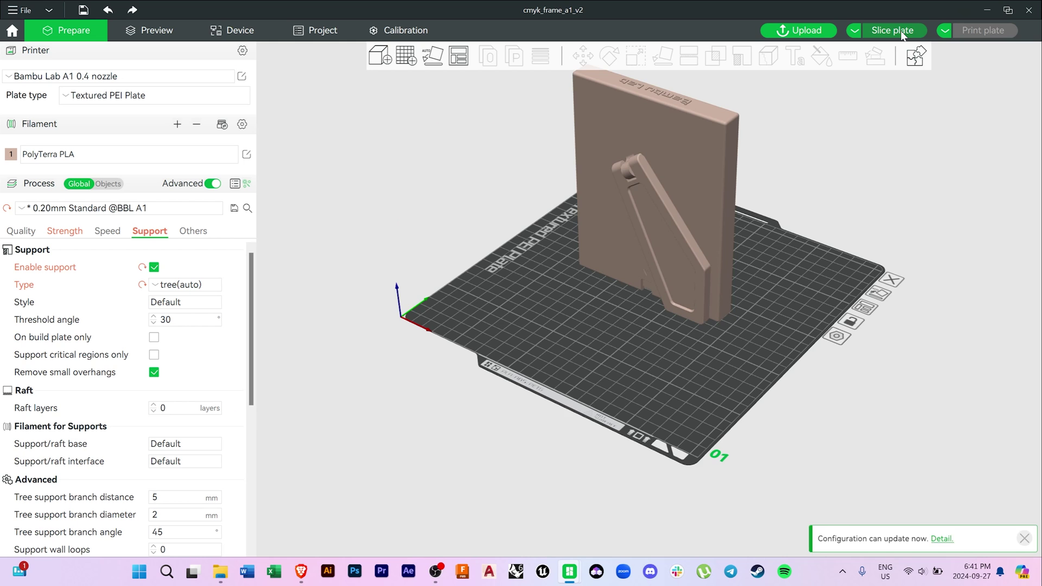
pyautogui.click(898, 30)
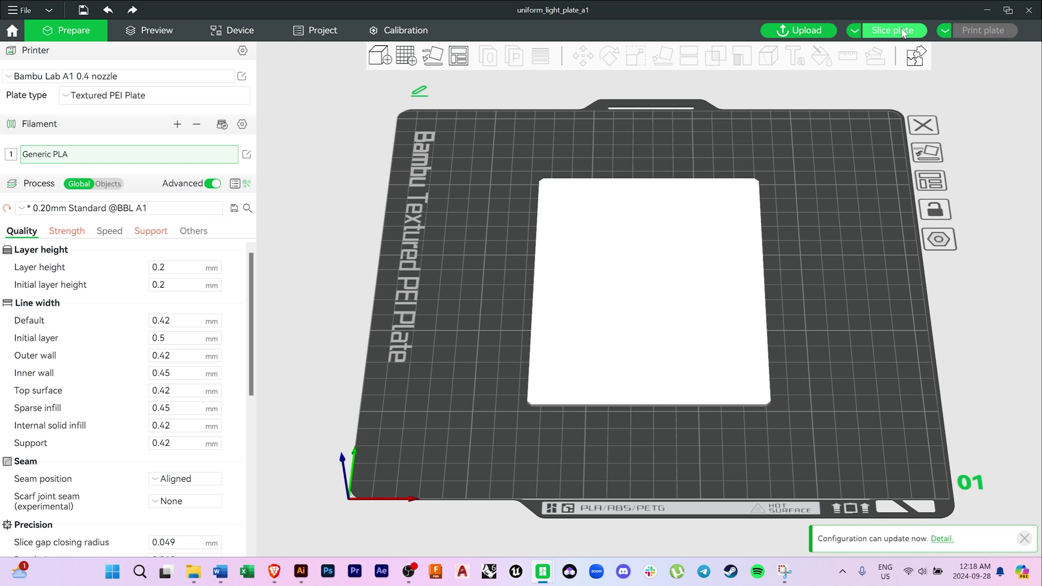
# Slice the uniform light plate and send the print job to the A1 printer.
pyautogui.click(904, 30)
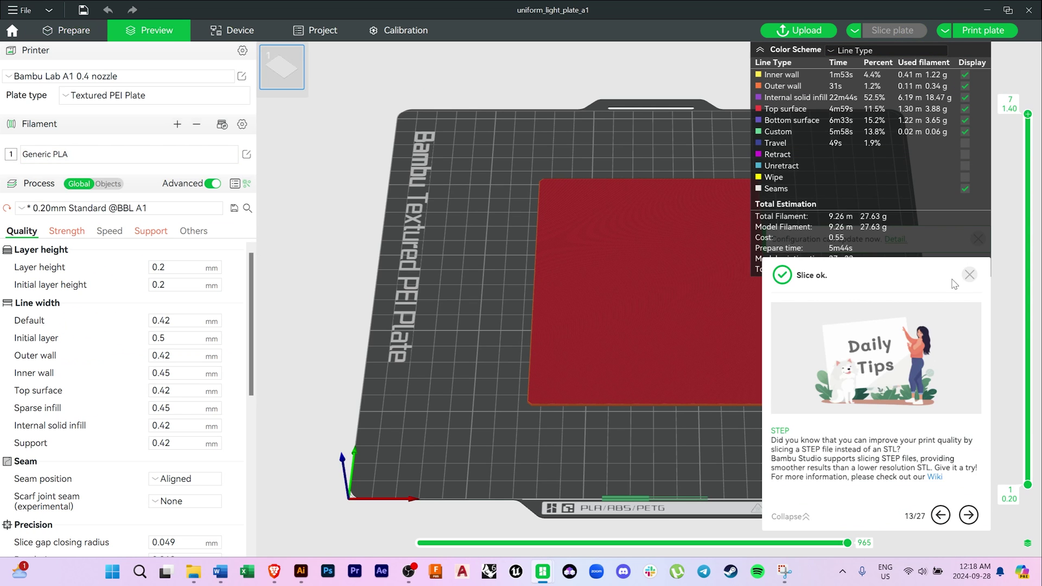
pyautogui.click(989, 32)
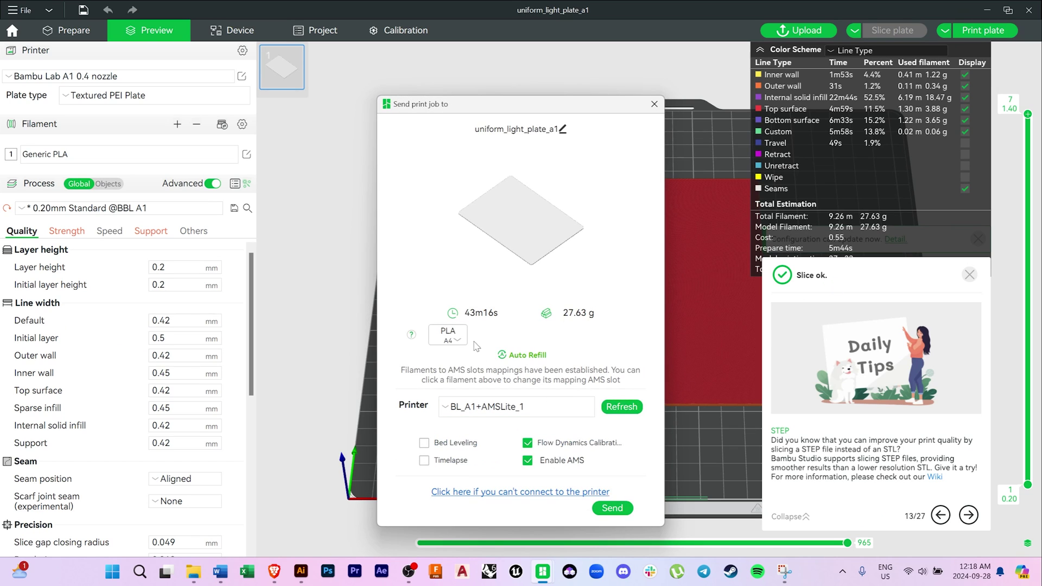
pyautogui.click(619, 509)
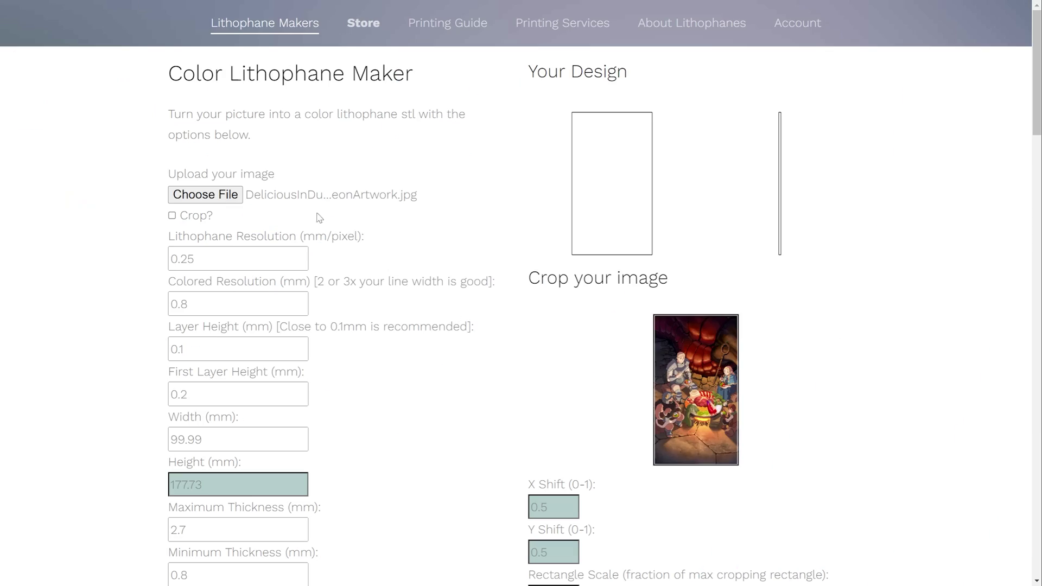
# Enable image cropping and set the lithophane layer height to 0.15 mm.
pyautogui.click(172, 216)
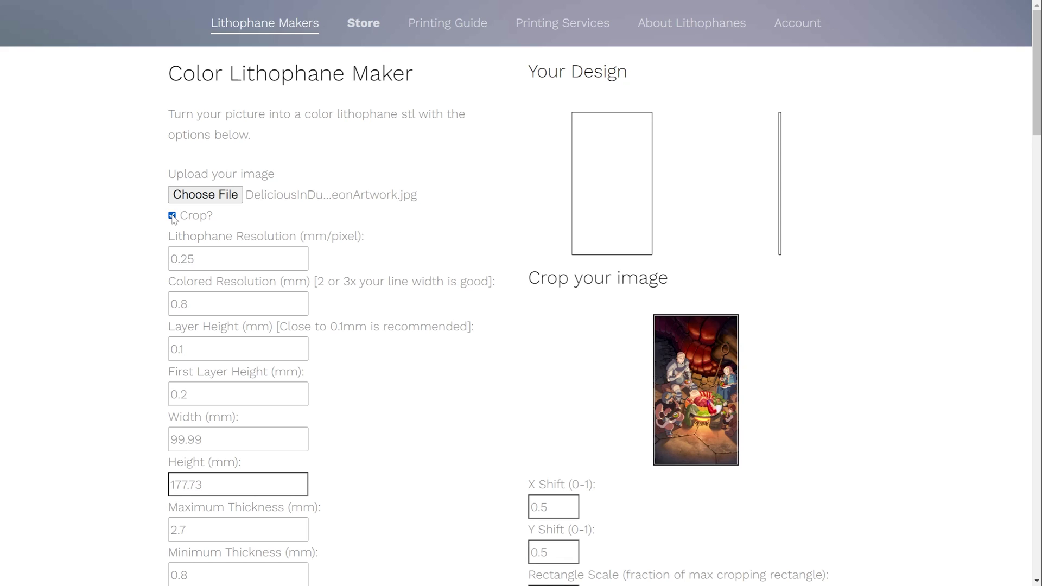
pyautogui.click(214, 353)
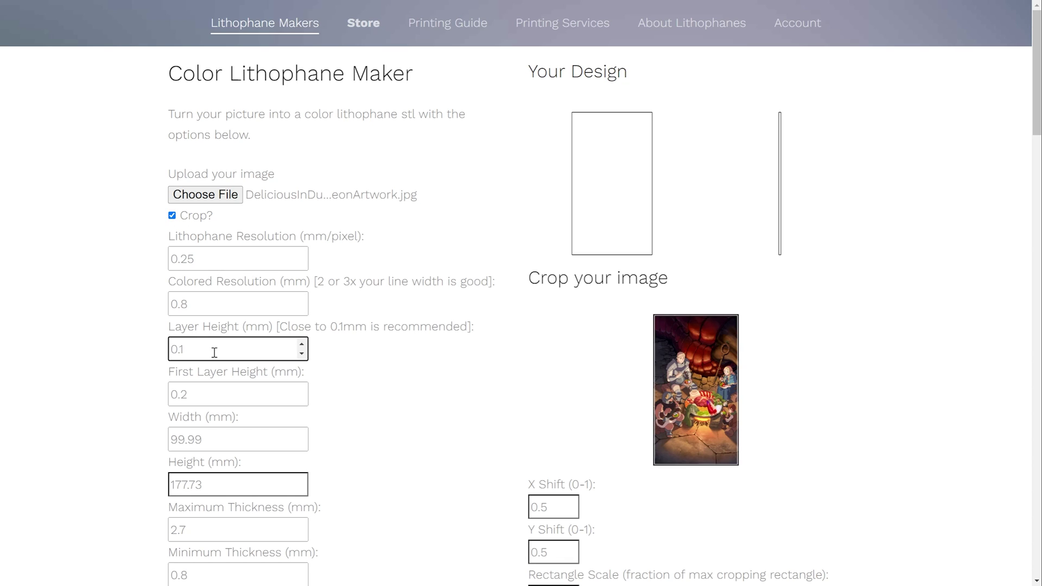
pyautogui.click(402, 358)
# Resize the lithophane to 108 mm wide by 144 mm high.
pyautogui.scroll(-1, 340, 388)
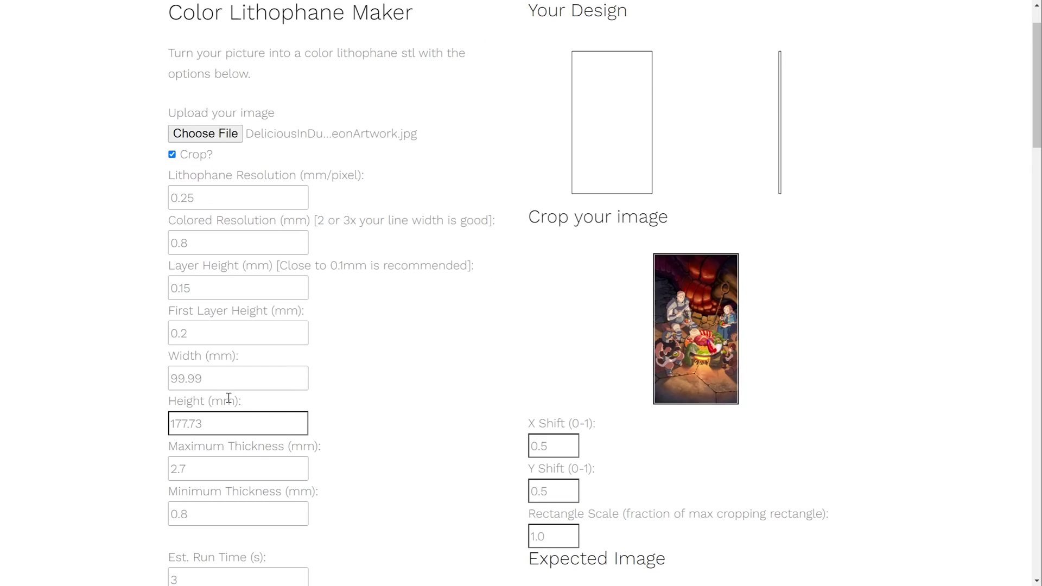
pyautogui.moveTo(225, 379); pyautogui.dragTo(124, 387)
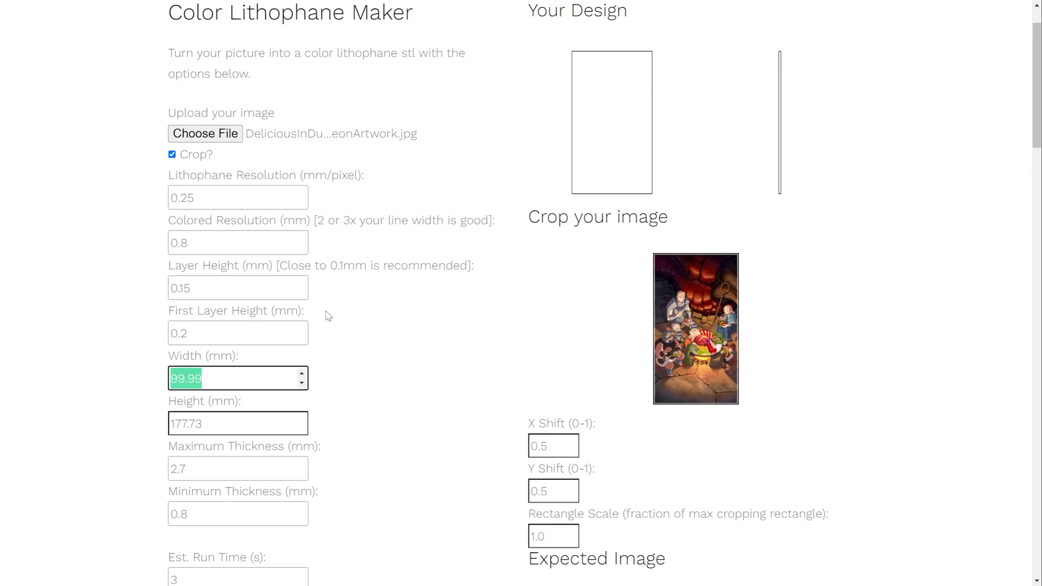
pyautogui.write('108')
pyautogui.moveTo(262, 426); pyautogui.dragTo(147, 414)
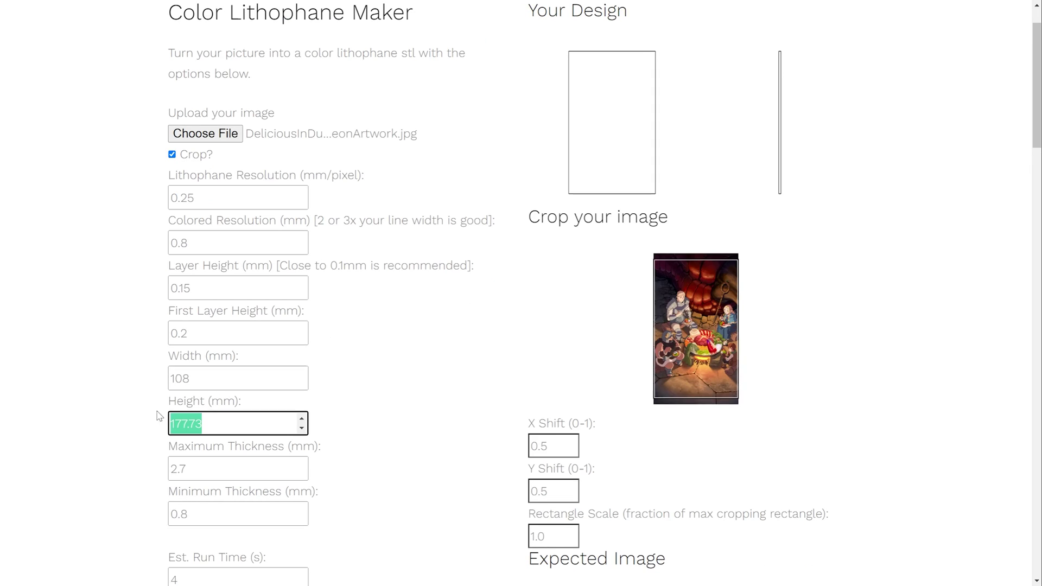
pyautogui.write('144')
pyautogui.click(478, 294)
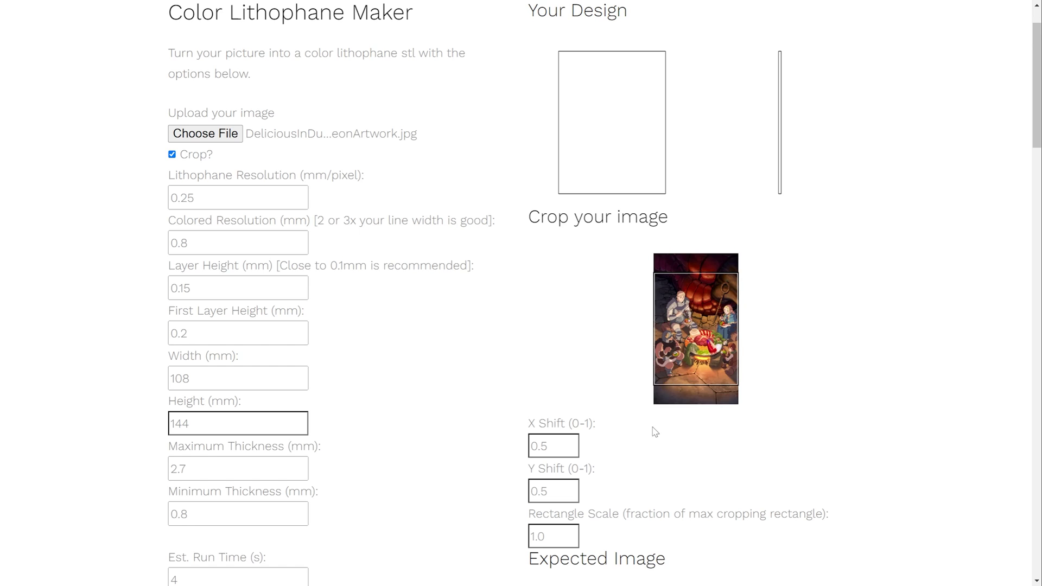
# Show the expected colour image with the warm white, magenta, yellow and cyan palette.
pyautogui.scroll(-3, 654, 429)
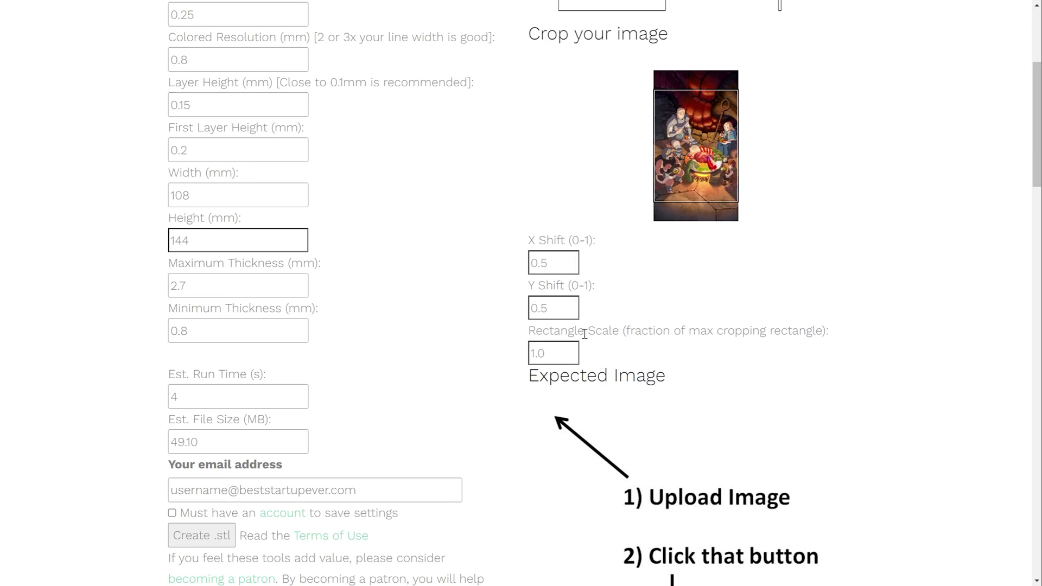
pyautogui.scroll(-2, 670, 416)
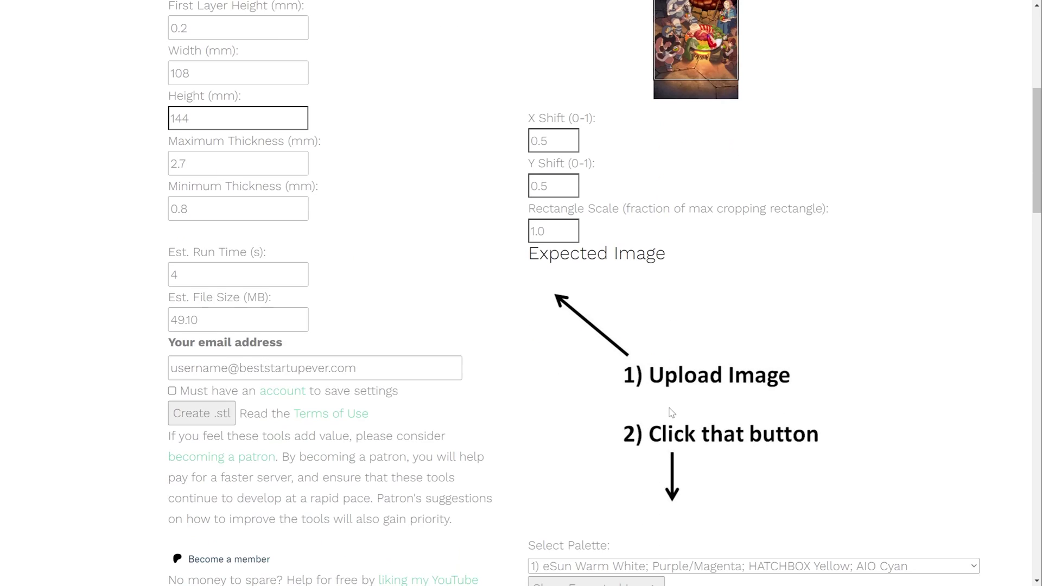
pyautogui.scroll(-2, 726, 407)
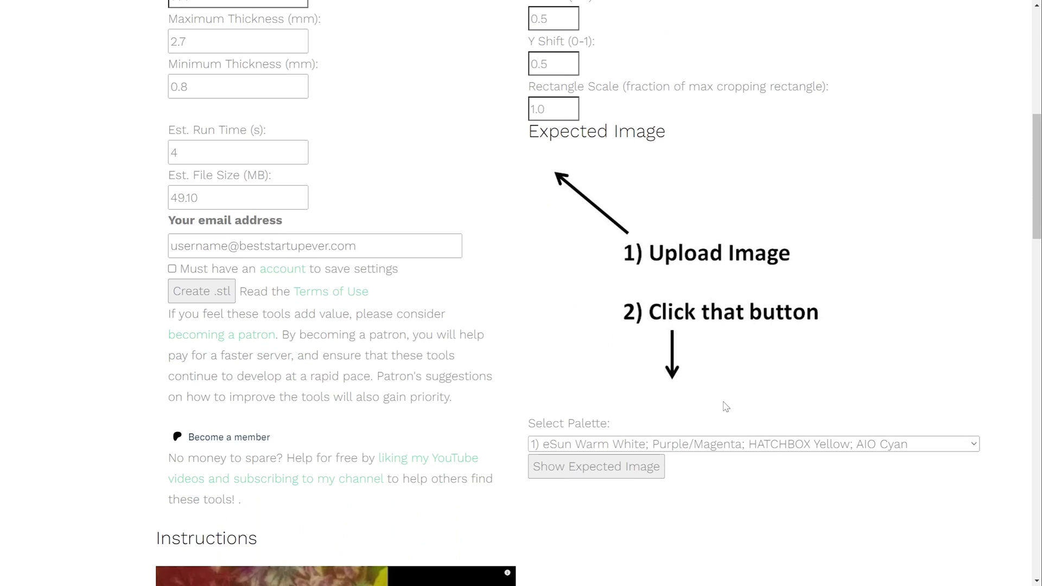
pyautogui.click(599, 470)
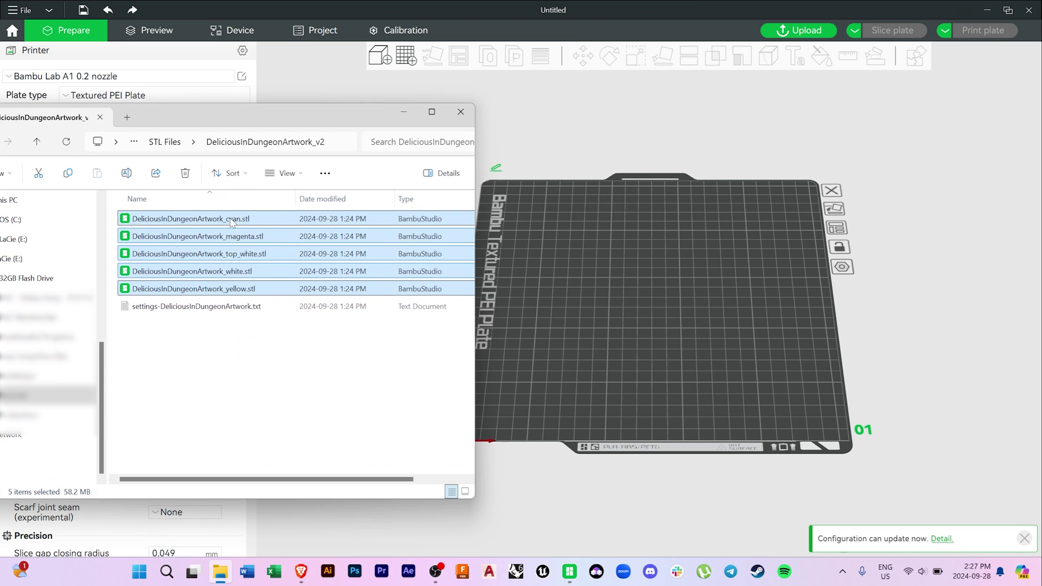
# Drag the five DeliciousInDungeonArtwork STLs onto the plate as a single multi-part object.
pyautogui.moveTo(261, 236); pyautogui.dragTo(624, 302)
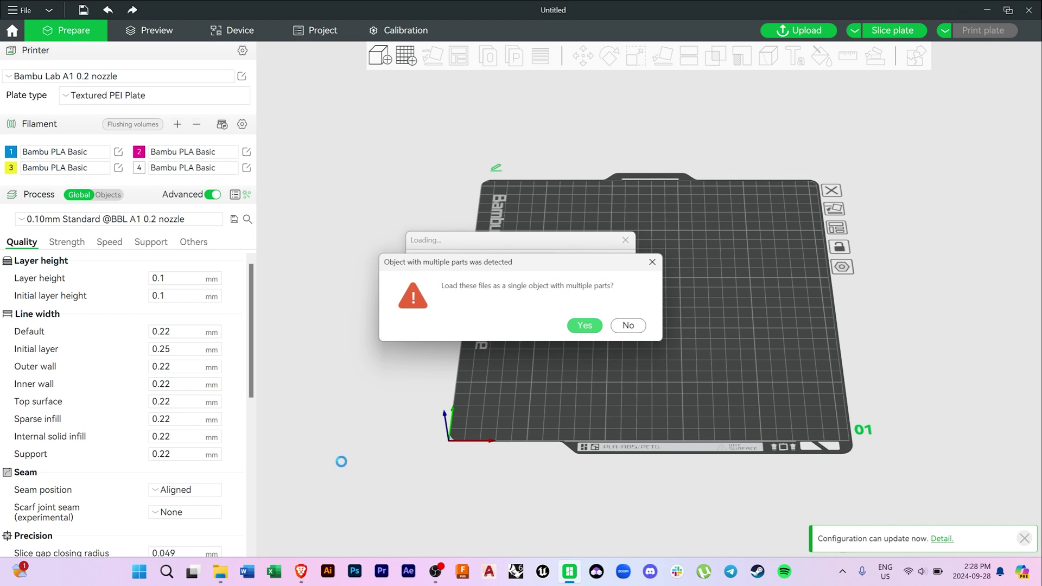
pyautogui.click(585, 325)
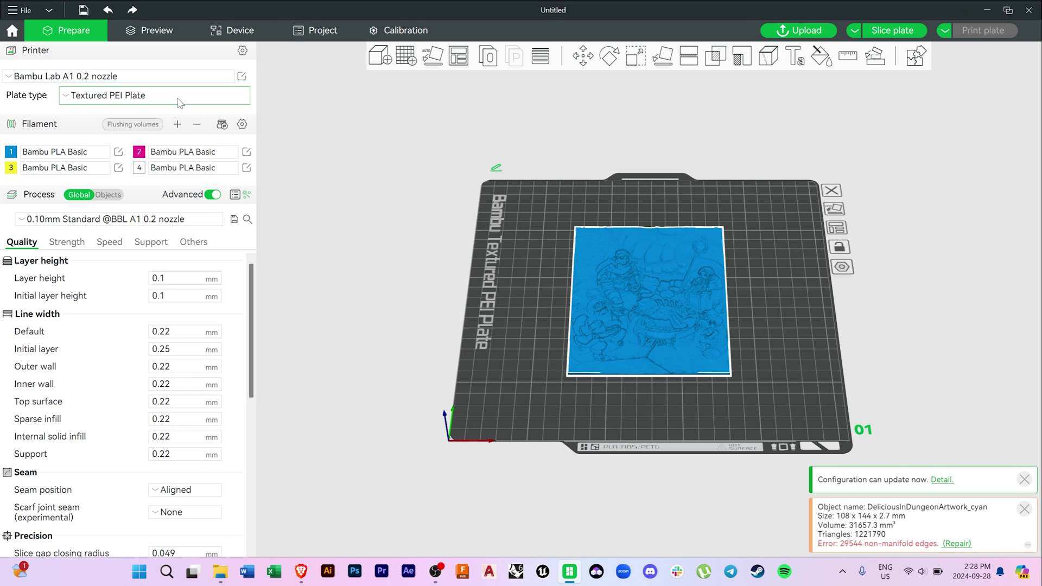
pyautogui.click(224, 30)
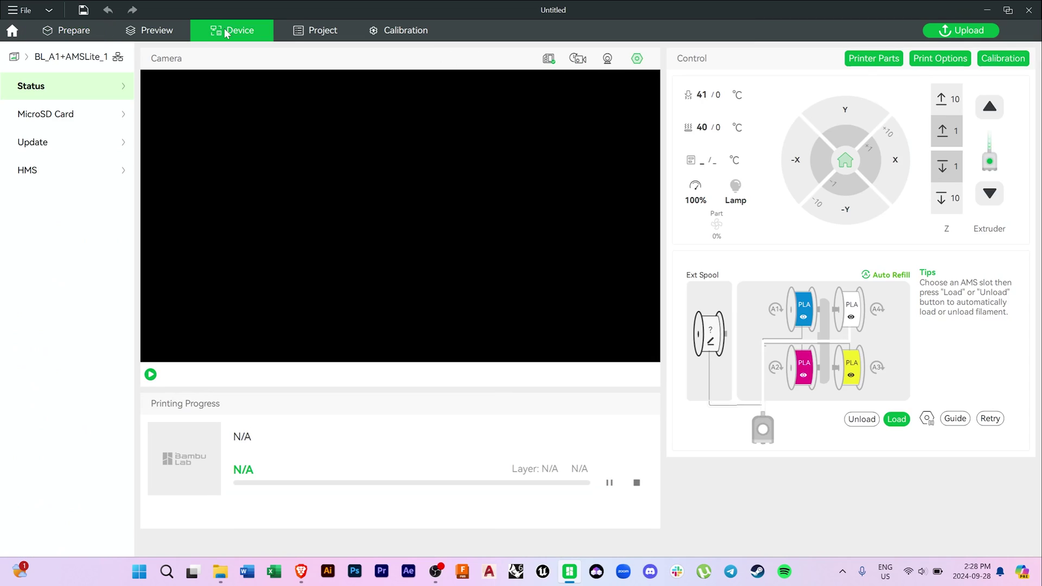
pyautogui.click(871, 59)
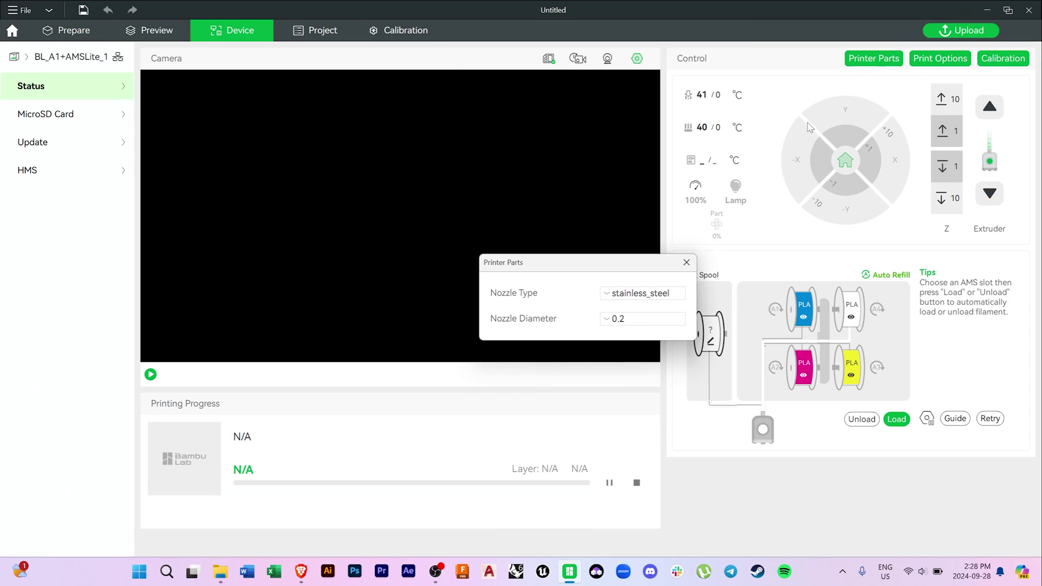
pyautogui.click(687, 263)
pyautogui.click(70, 30)
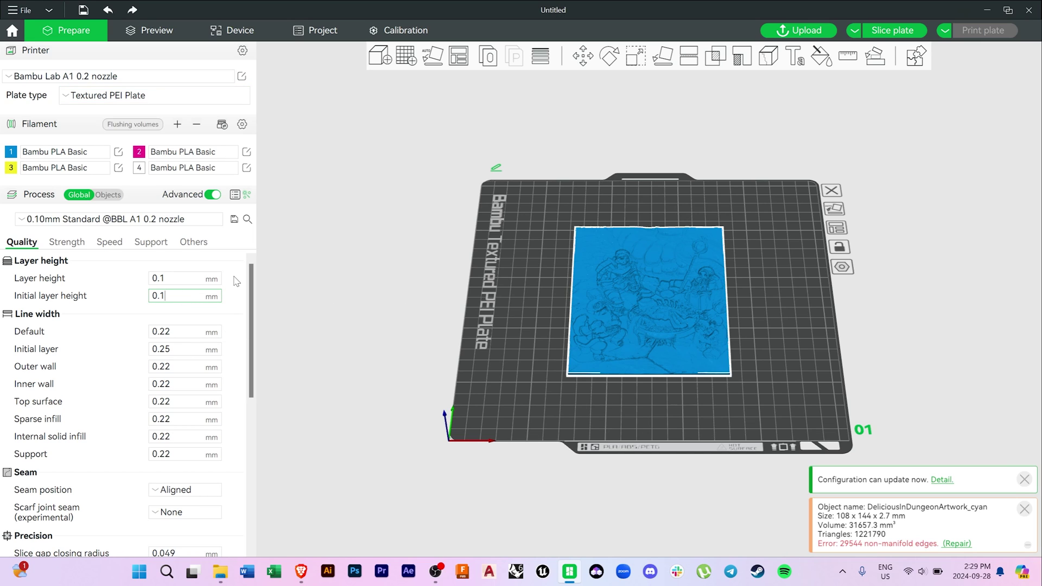
# Set a 0.15 mm first layer, 3 top and bottom shell layers and 0 top shell thickness.
pyautogui.press('Return')
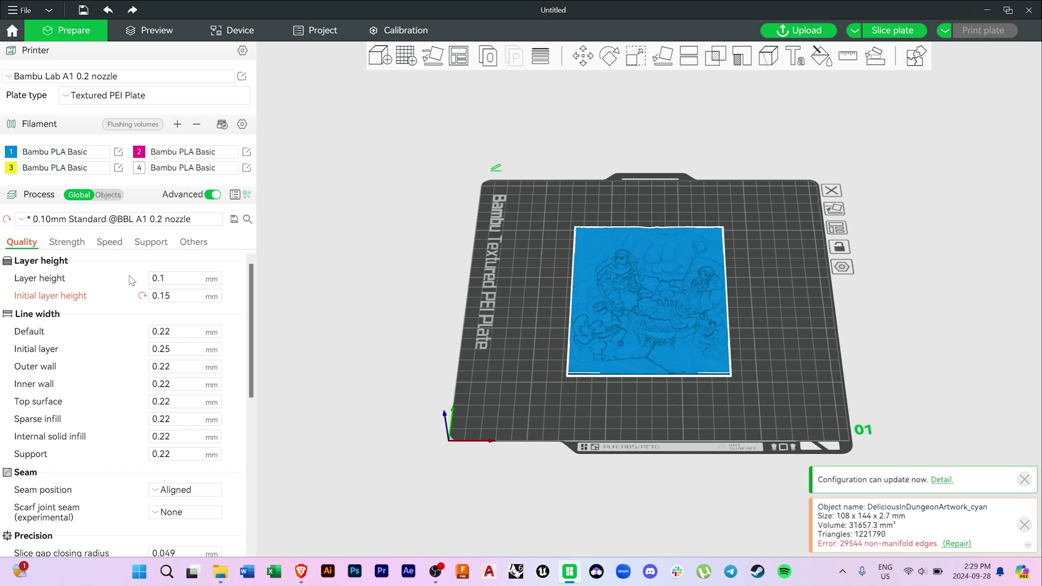
pyautogui.click(79, 242)
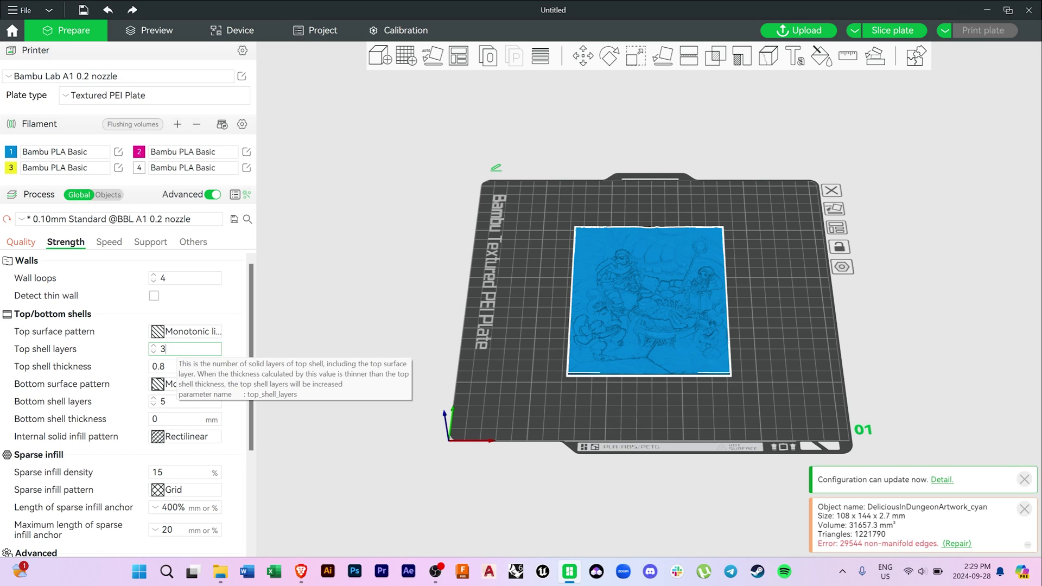
pyautogui.press('Tab')
pyautogui.write('0')
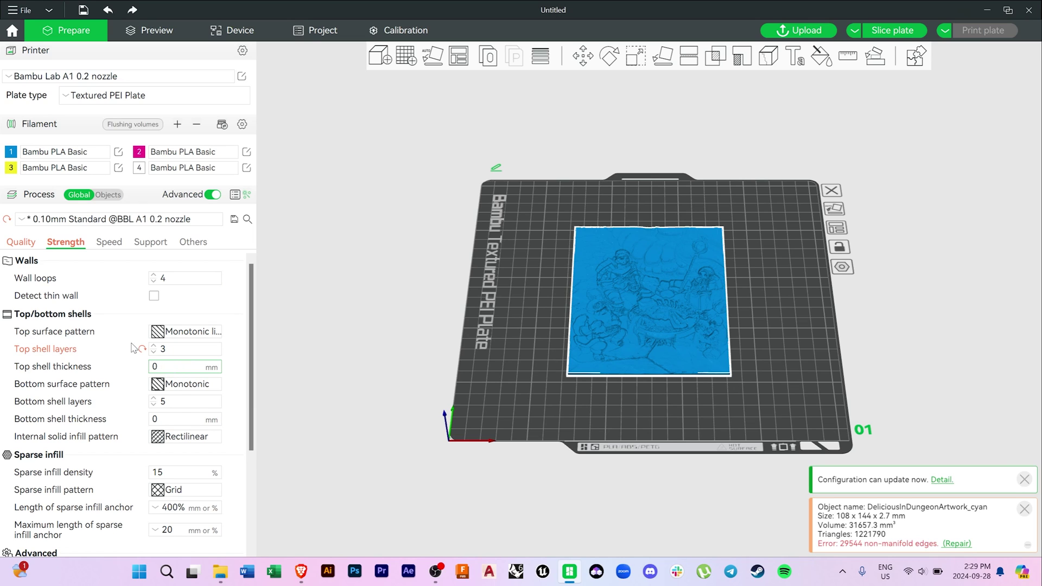
pyautogui.click(176, 405)
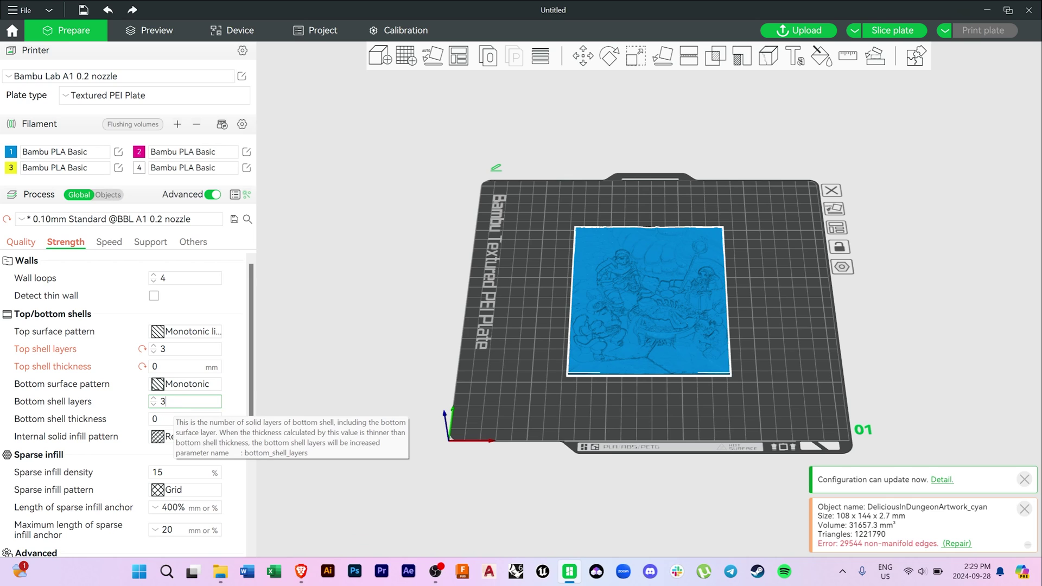
# Use Rectilinear sparse infill at 100% density.
pyautogui.click(185, 489)
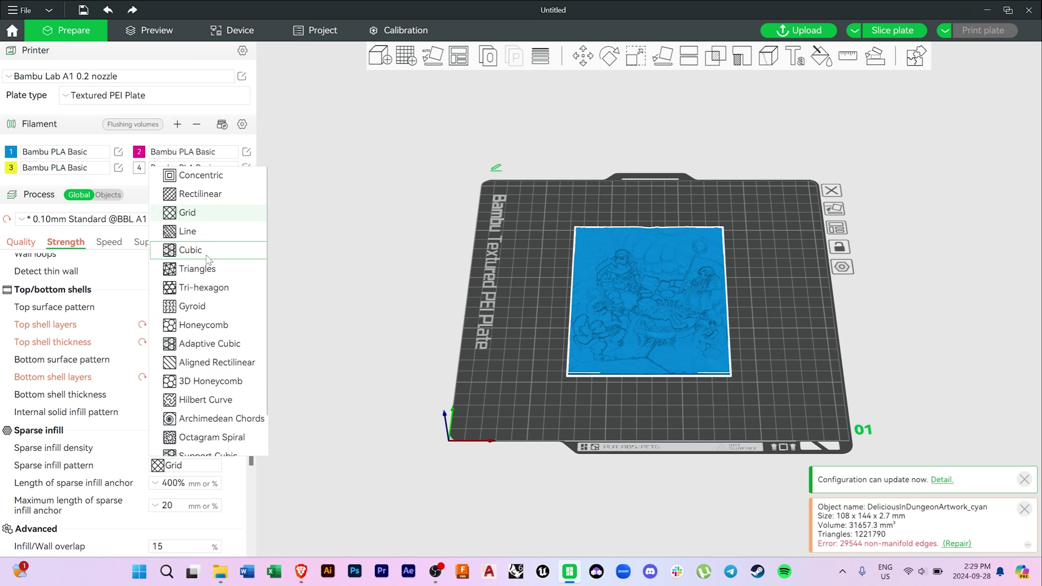
pyautogui.click(211, 194)
pyautogui.click(185, 447)
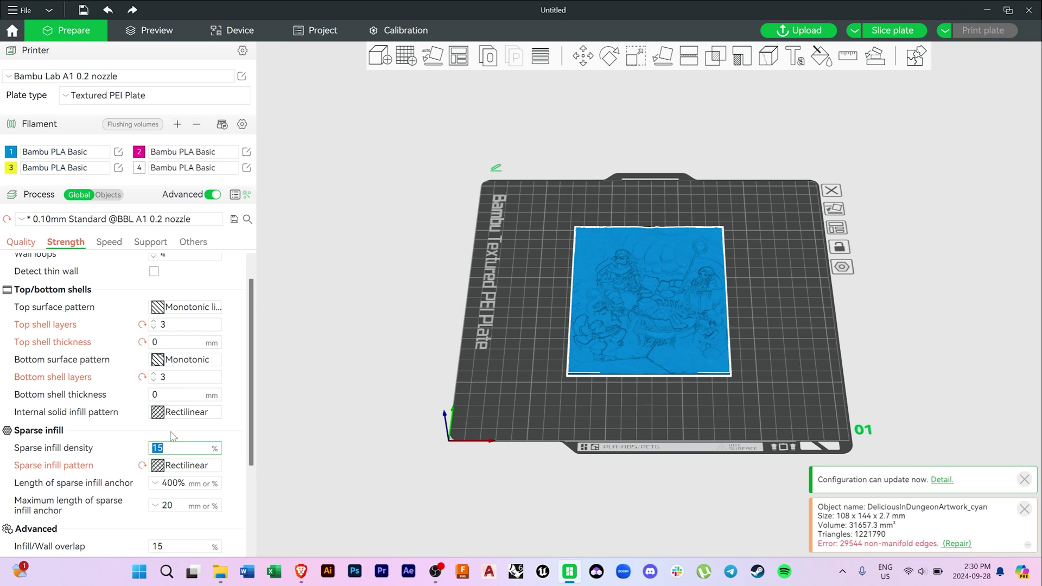
pyautogui.write('1')
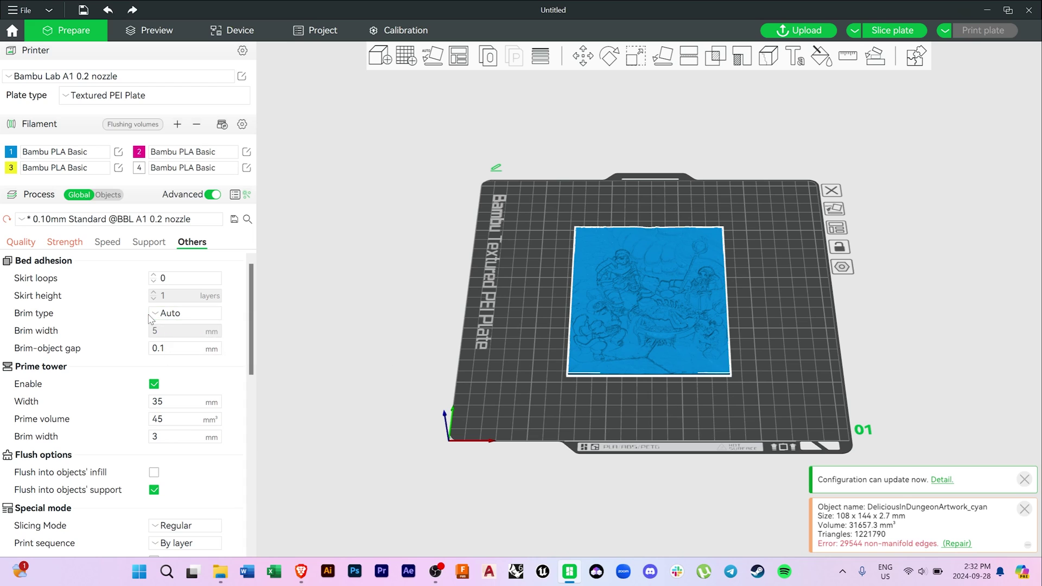
# Set the brim type to outer brim only.
pyautogui.click(152, 314)
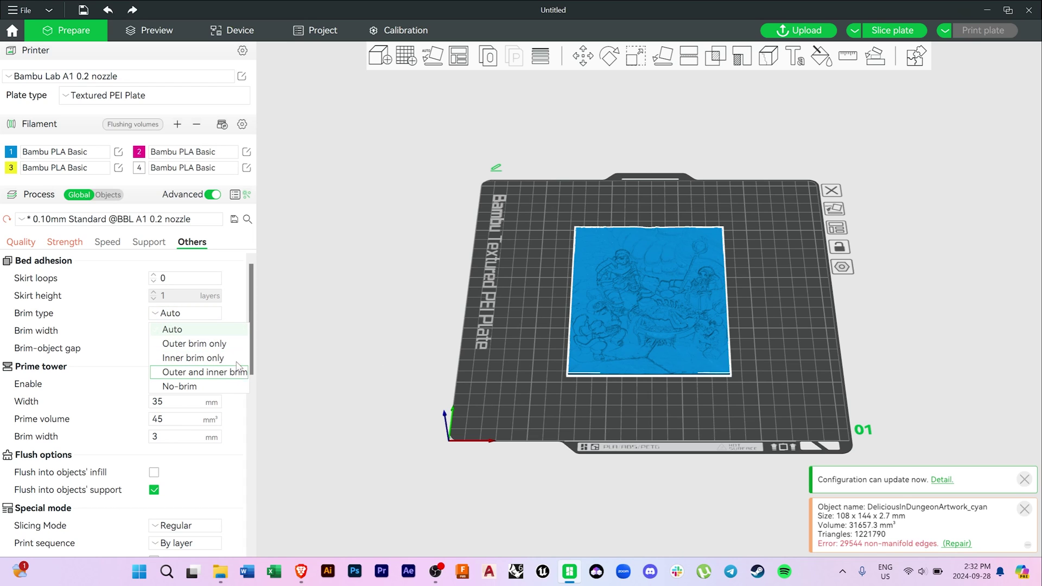
pyautogui.click(223, 344)
pyautogui.click(108, 195)
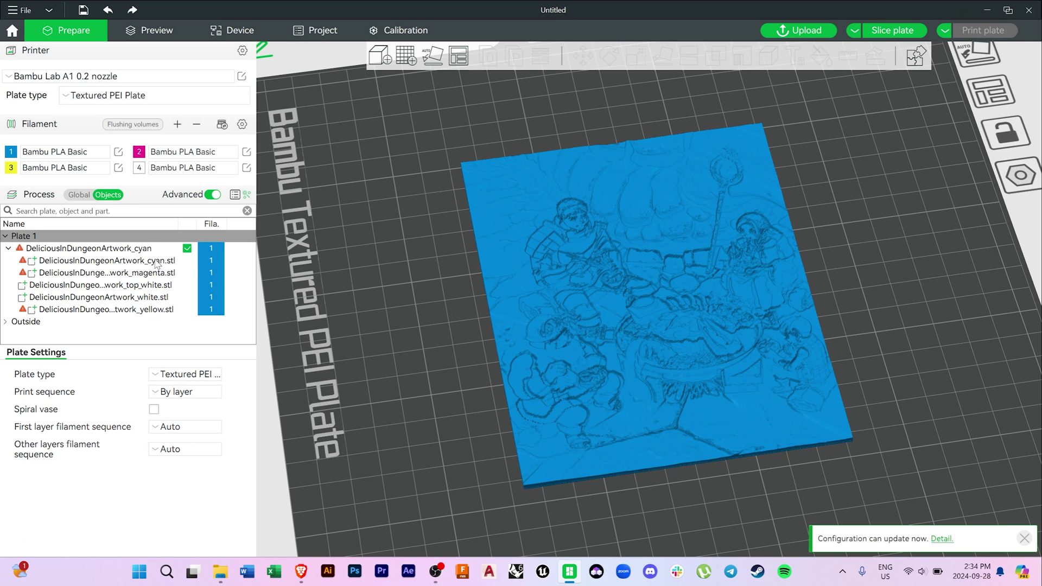
# Map the lithophane parts to filaments: cyan 1, magenta 2, yellow 3, top_white and white 4.
pyautogui.click(212, 259)
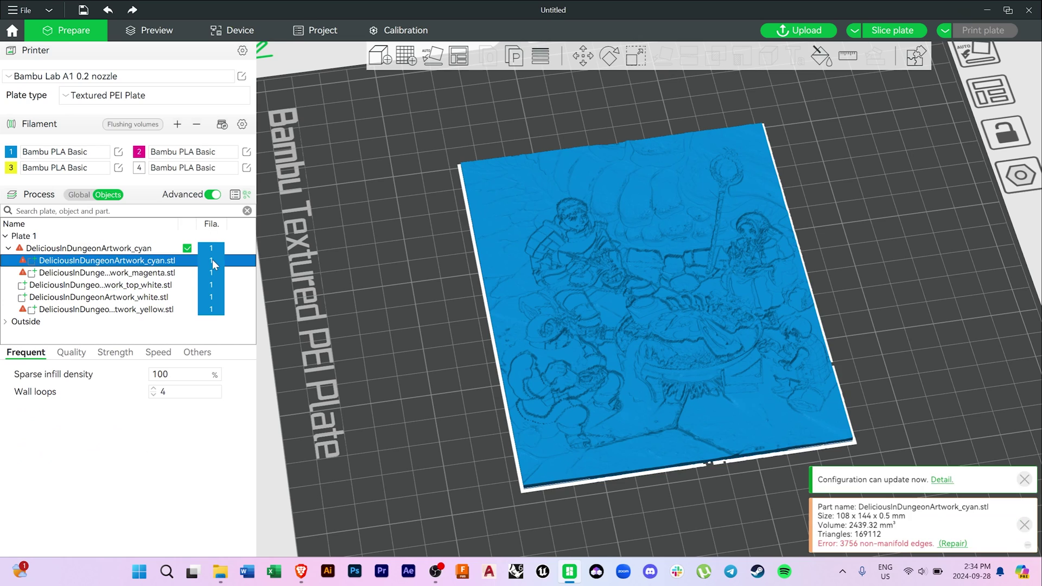
pyautogui.click(209, 272)
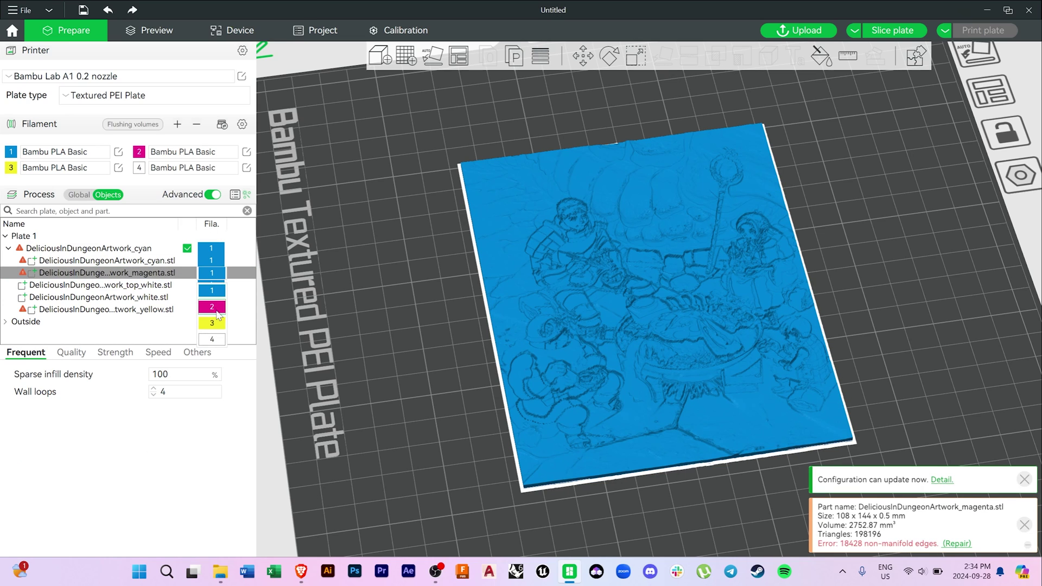
pyautogui.click(207, 285)
pyautogui.click(210, 284)
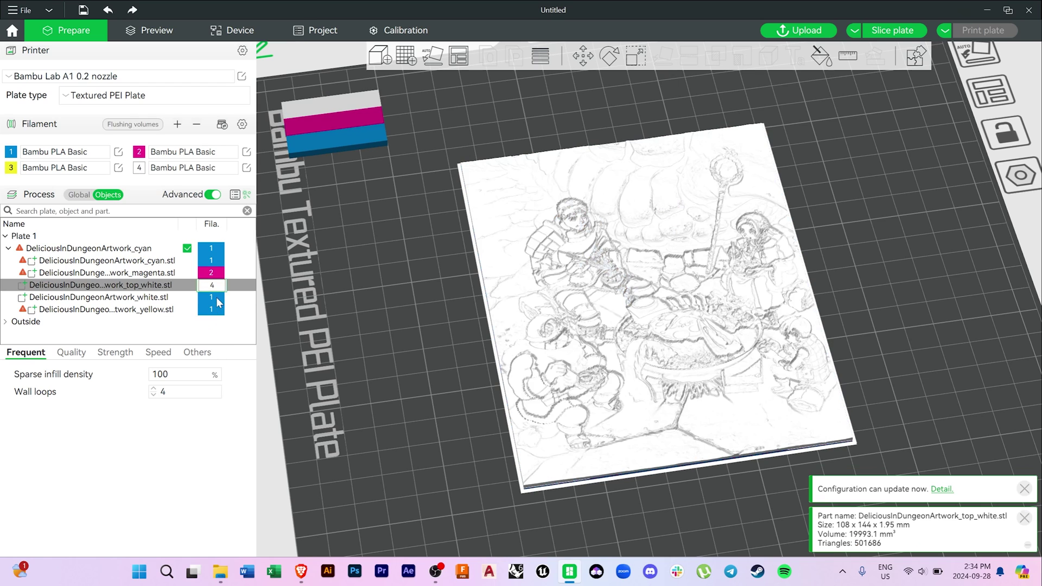
pyautogui.click(216, 298)
pyautogui.click(213, 298)
pyautogui.click(214, 297)
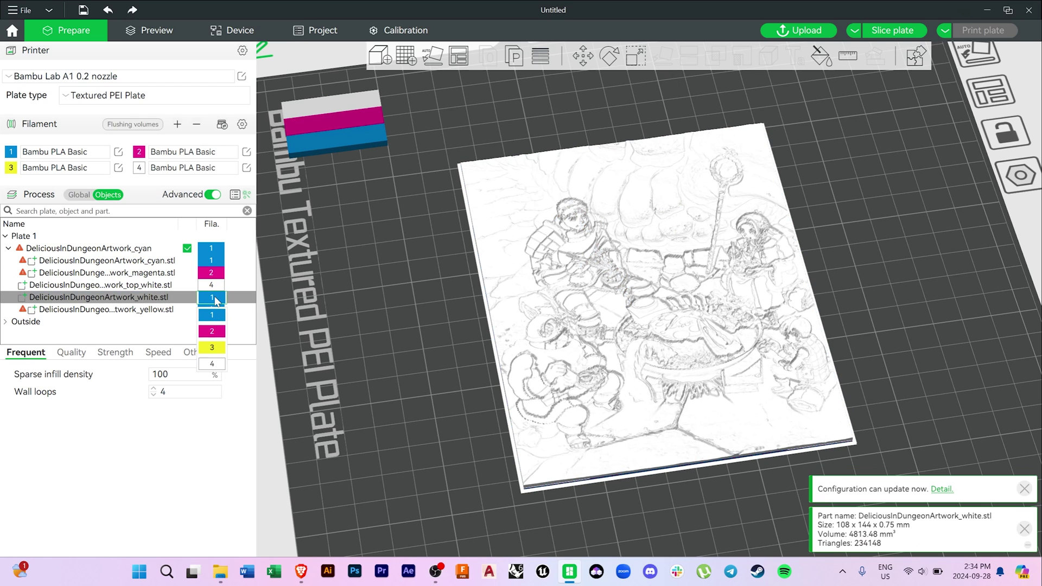
pyautogui.click(211, 312)
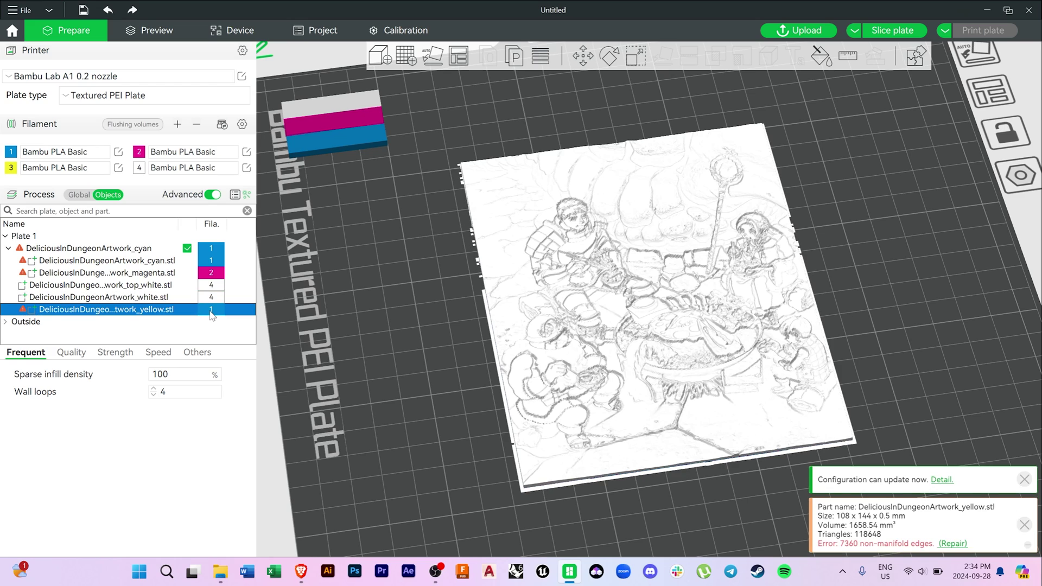
pyautogui.click(205, 314)
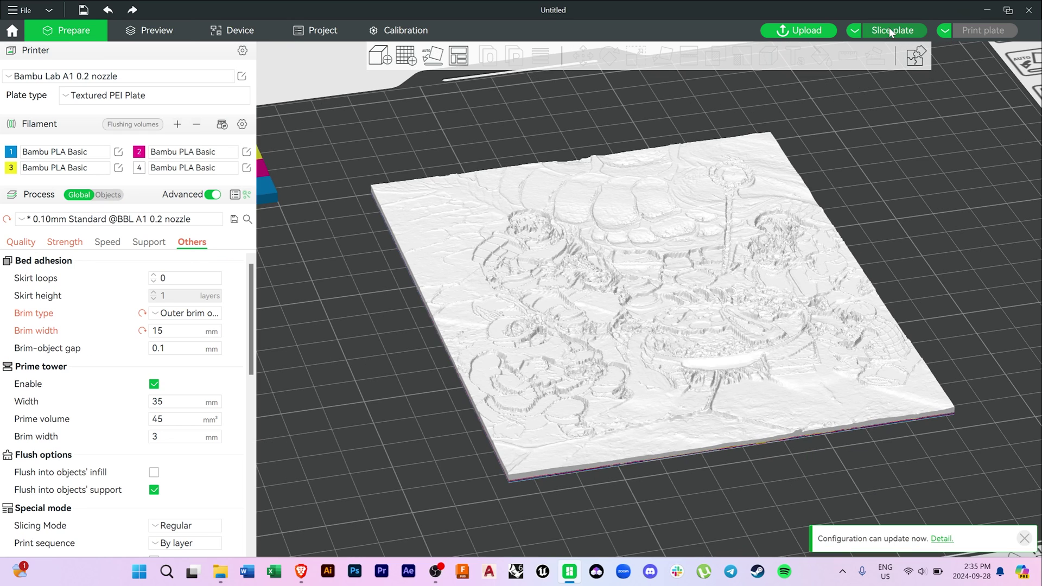
# Slice the lithophane plate, giving an 11h15m, 49.13 g print.
pyautogui.click(890, 28)
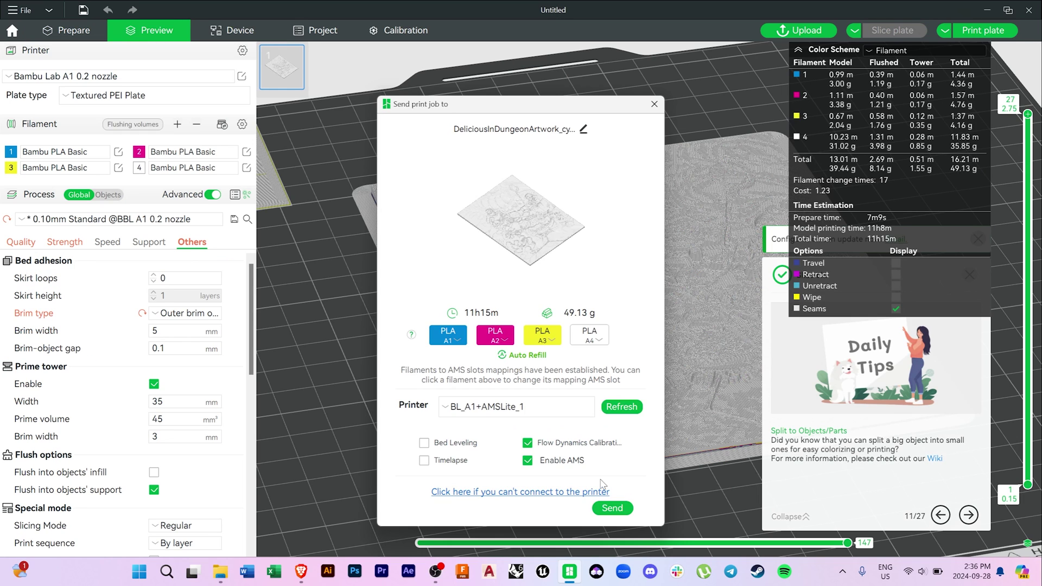